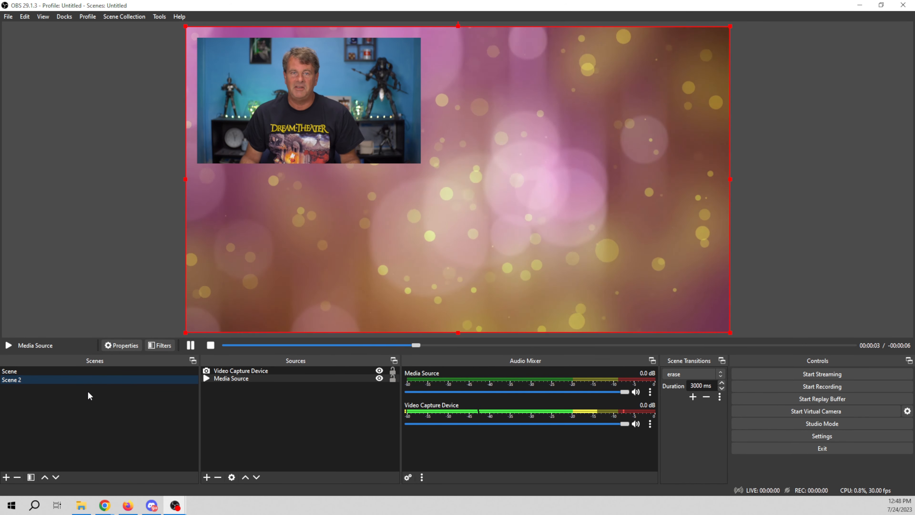
# Set the erase transition's wipe image to Watercolor and test it by switching from Scene to Scene 2.
pyautogui.click(73, 372)
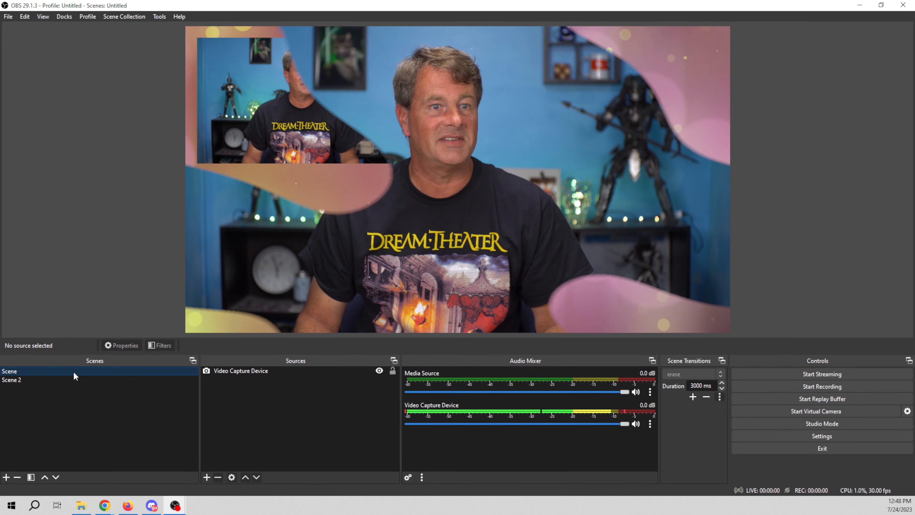
pyautogui.click(693, 376)
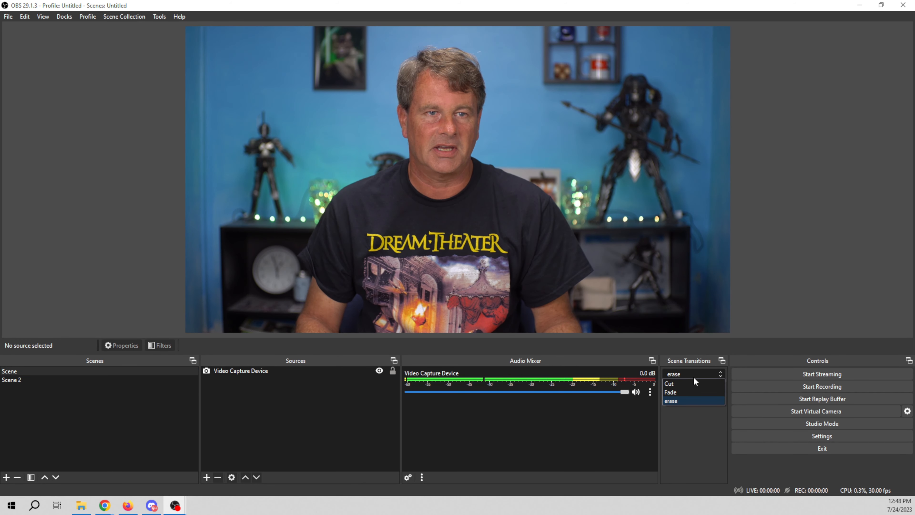
pyautogui.click(684, 400)
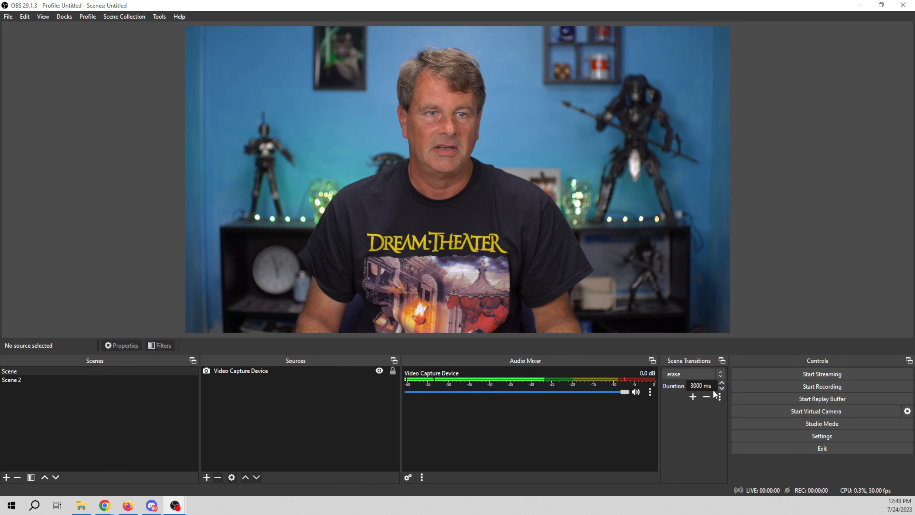
pyautogui.click(723, 399)
pyautogui.click(737, 414)
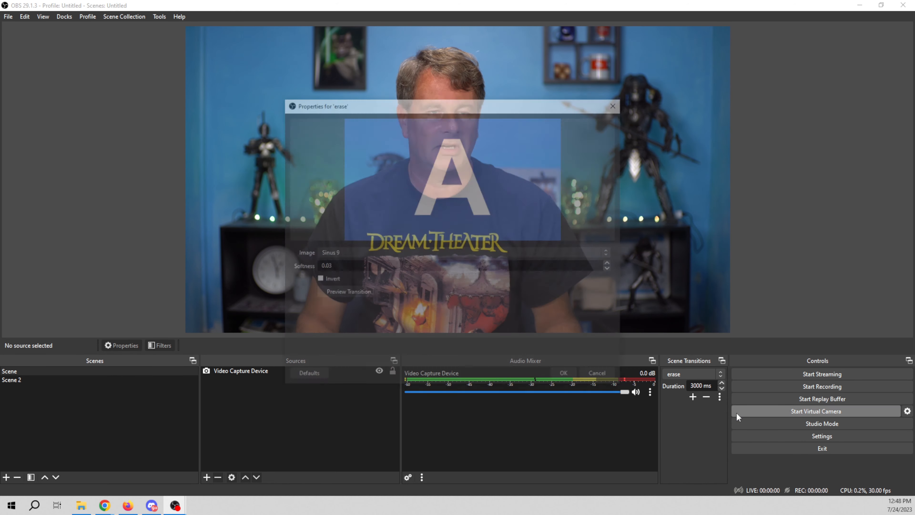
pyautogui.click(609, 252)
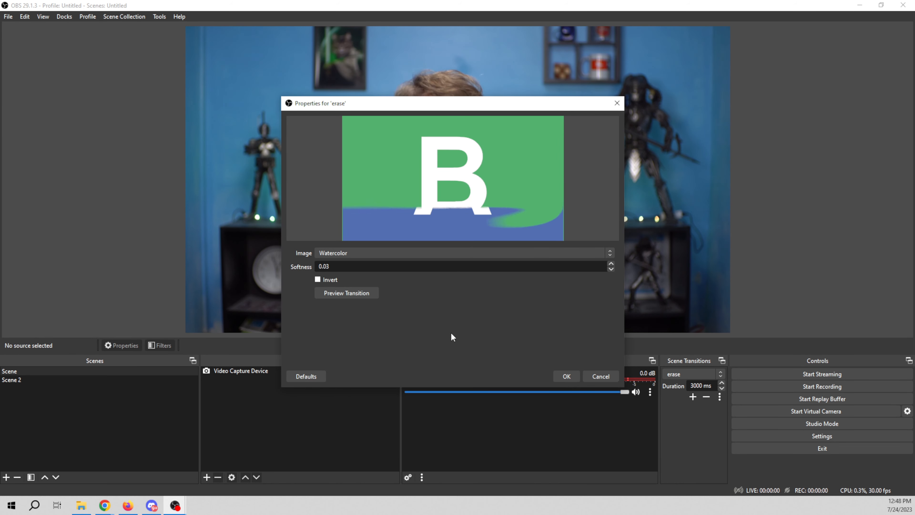
pyautogui.click(566, 376)
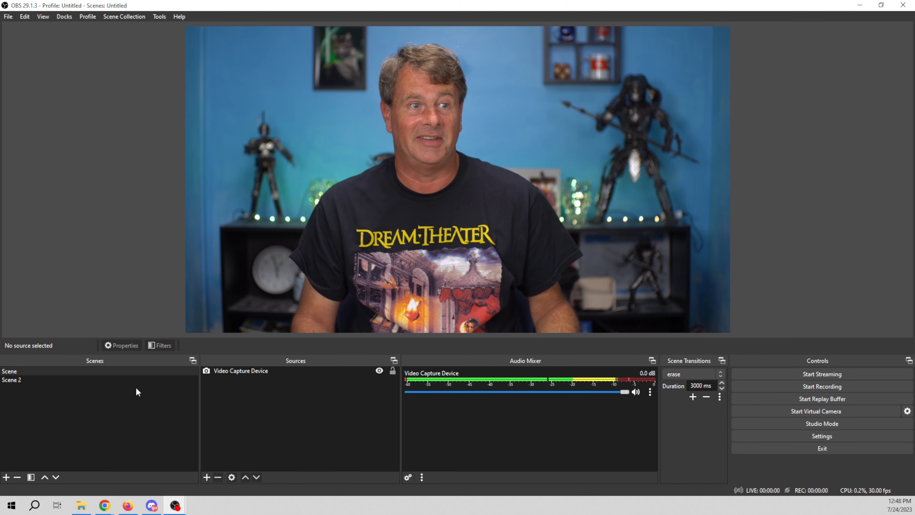
pyautogui.click(138, 380)
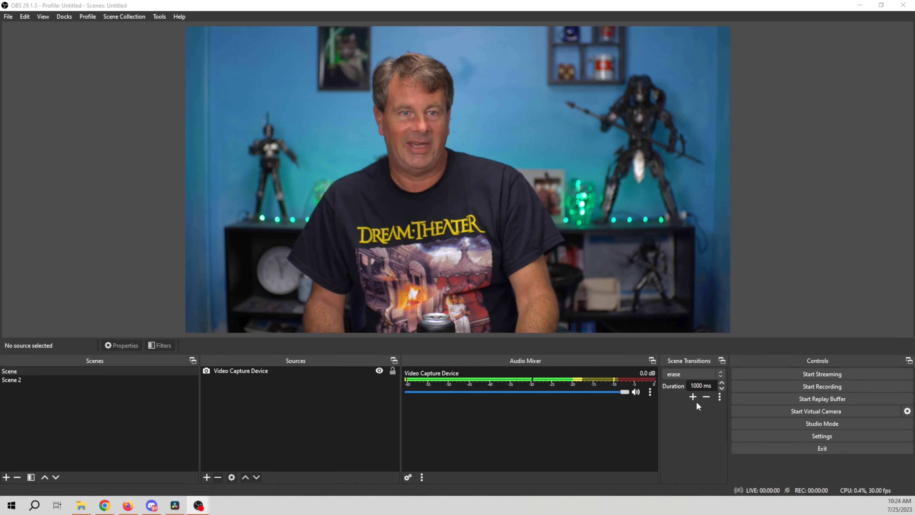
# Add a Luma Wipe scene transition named "clock".
pyautogui.click(692, 397)
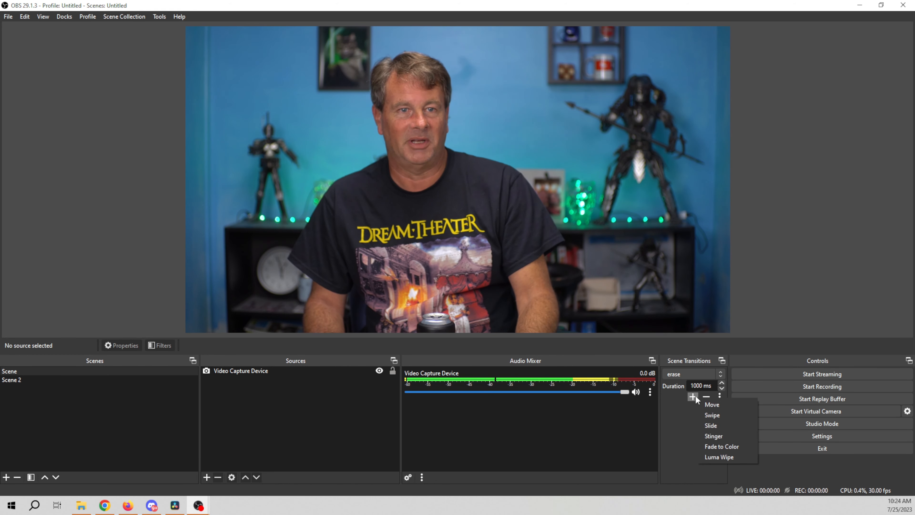
pyautogui.click(715, 455)
pyautogui.write('clock')
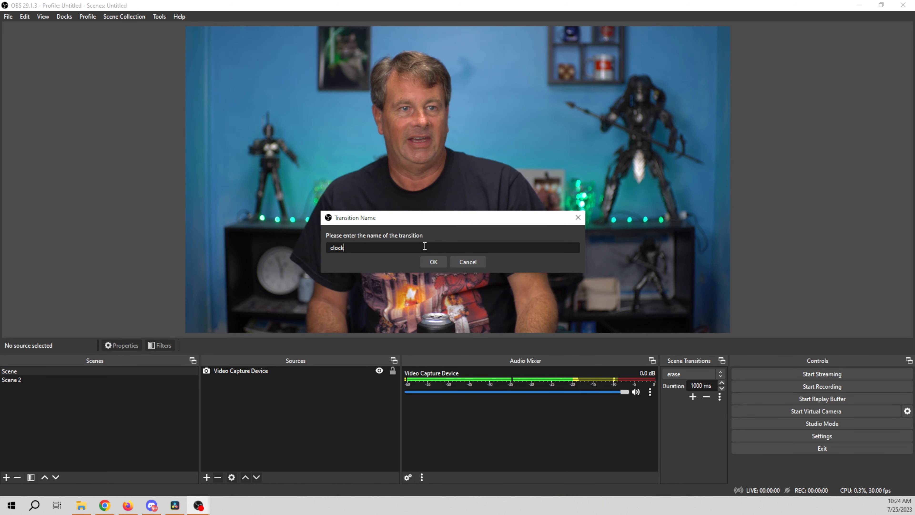
pyautogui.click(433, 261)
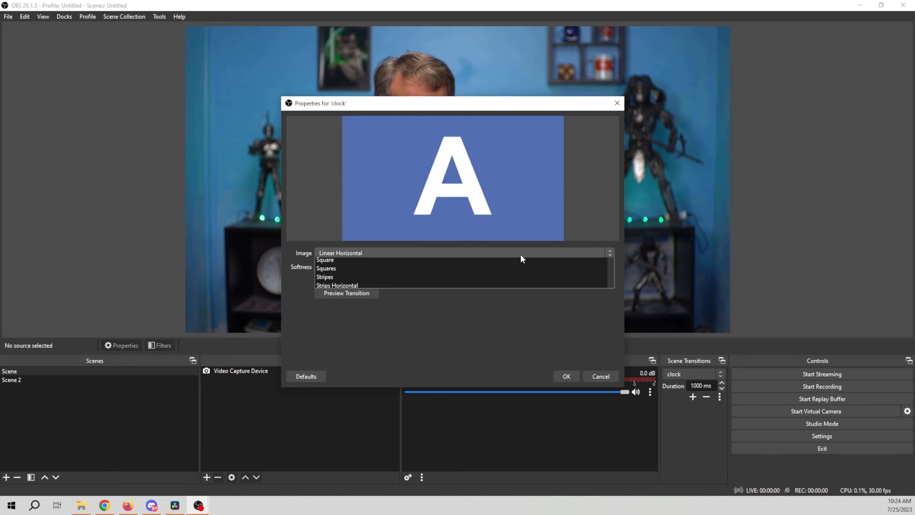
# Set the clock transition's wipe image to Clock, preview it and accept the properties.
pyautogui.click(517, 254)
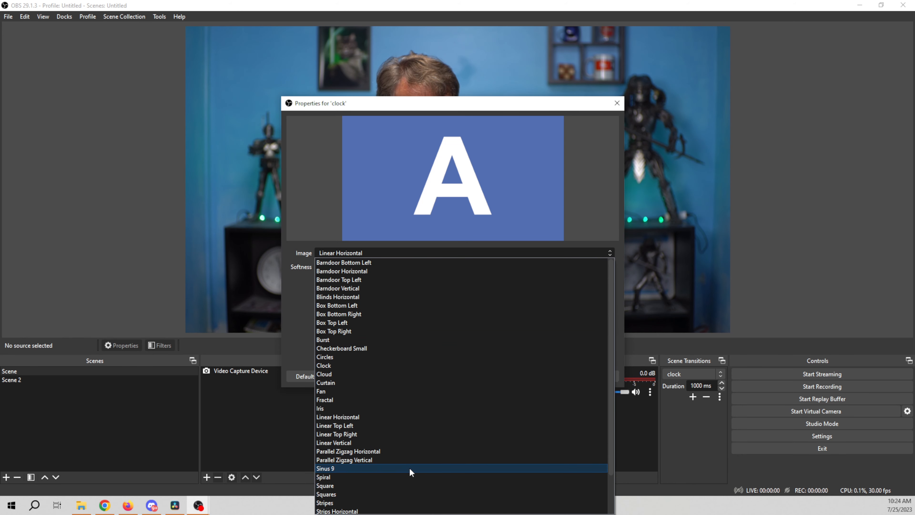
pyautogui.scroll(-2, 409, 468)
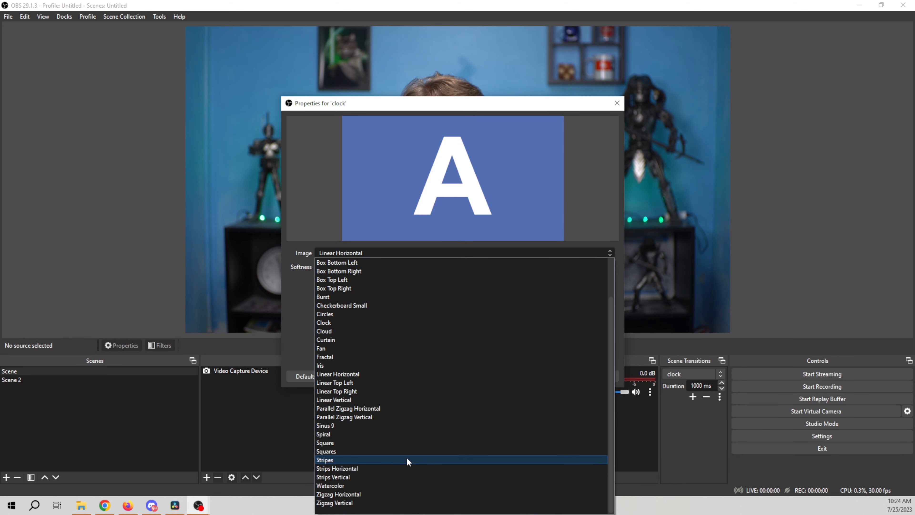
pyautogui.click(338, 320)
pyautogui.click(345, 294)
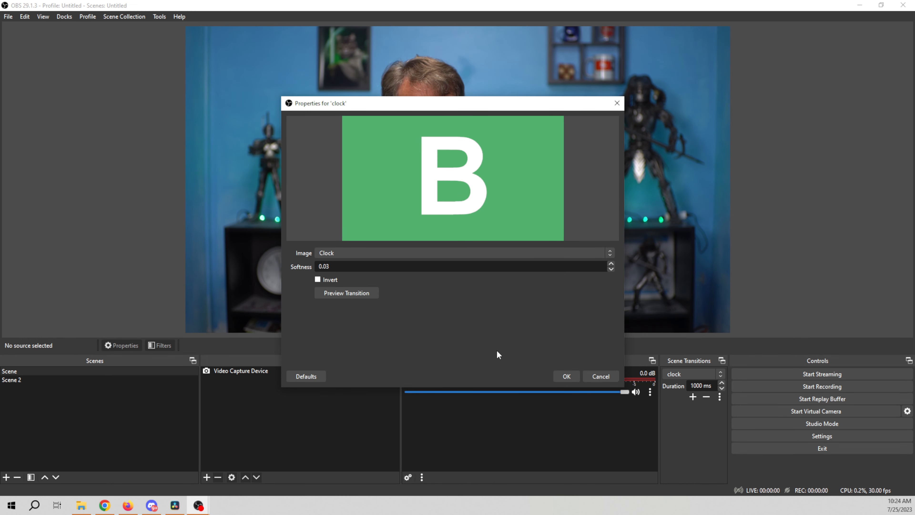
pyautogui.click(567, 376)
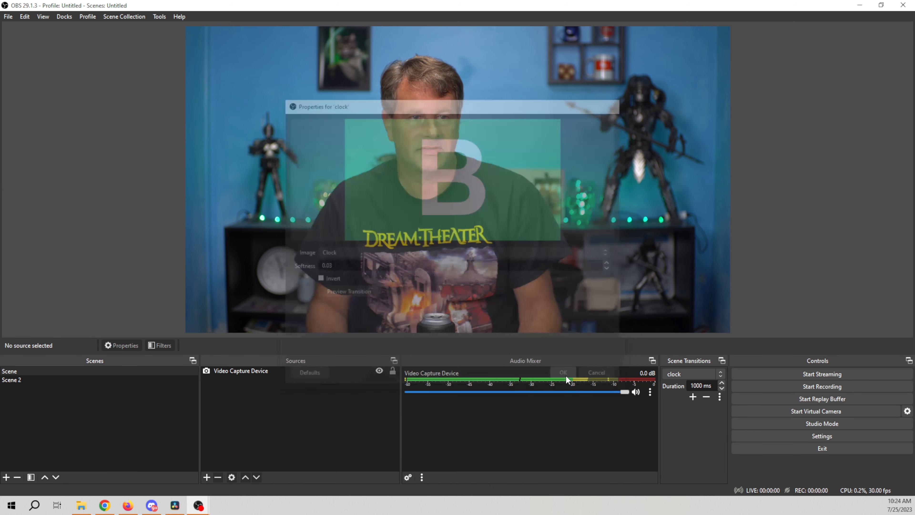
# Set the clock transition's duration to 2000 ms and test it by switching to Scene 2 and back to Scene.
pyautogui.click(694, 385)
pyautogui.press('BackSpace')
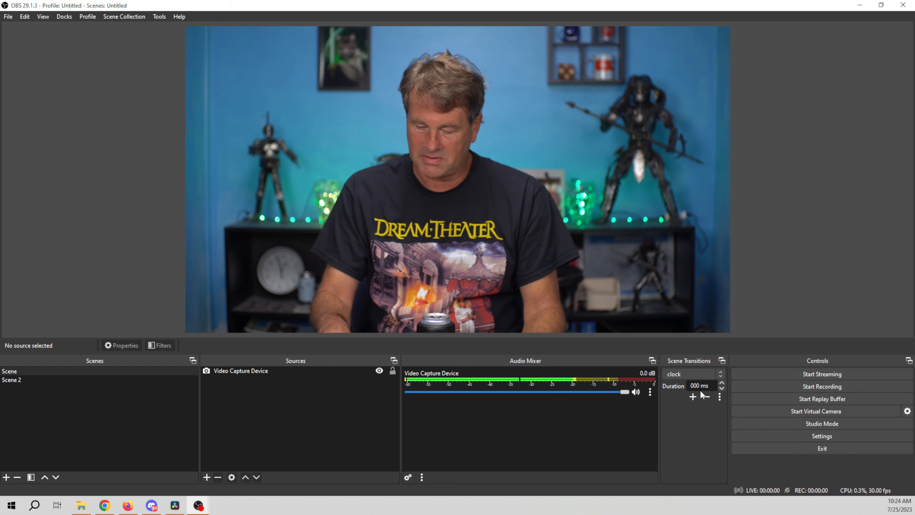
pyautogui.write('2')
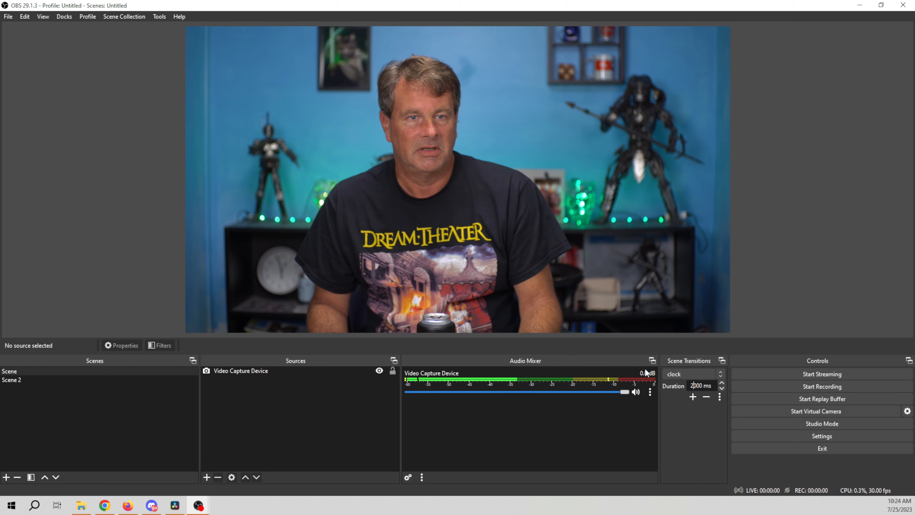
pyautogui.click(87, 380)
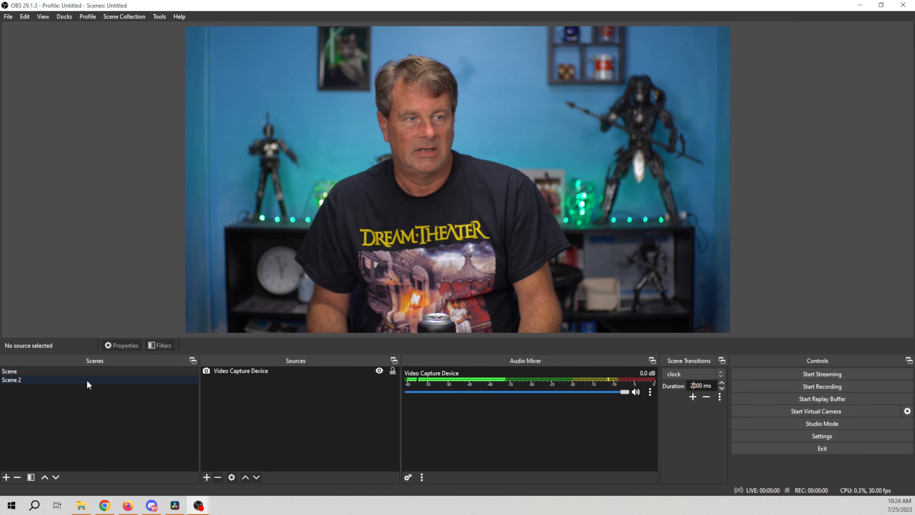
pyautogui.click(86, 380)
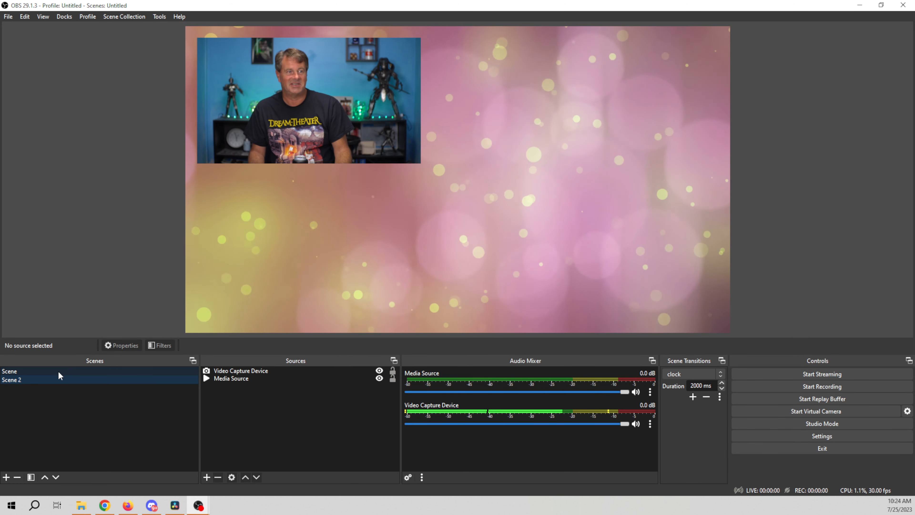
pyautogui.click(58, 371)
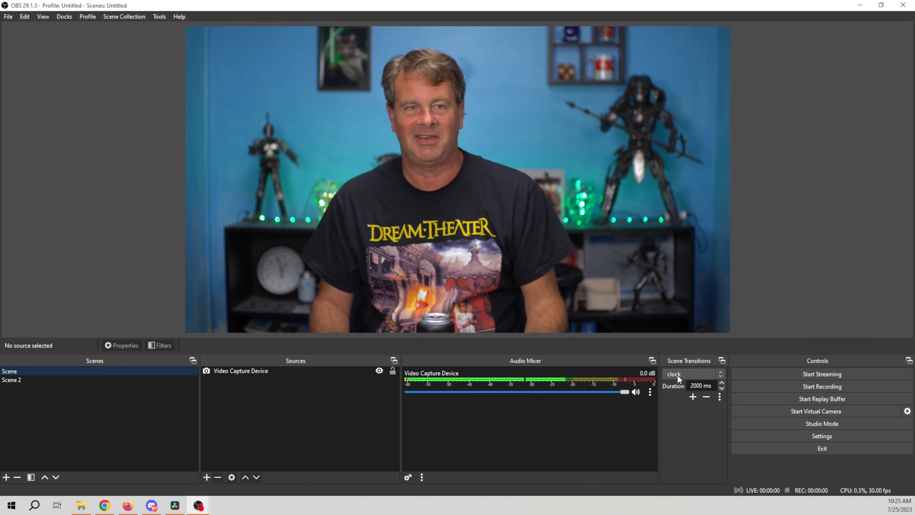
# Make erase the active scene transition and test it by switching back and forth between Scene and Scene 2.
pyautogui.click(691, 375)
pyautogui.click(677, 382)
pyautogui.click(85, 380)
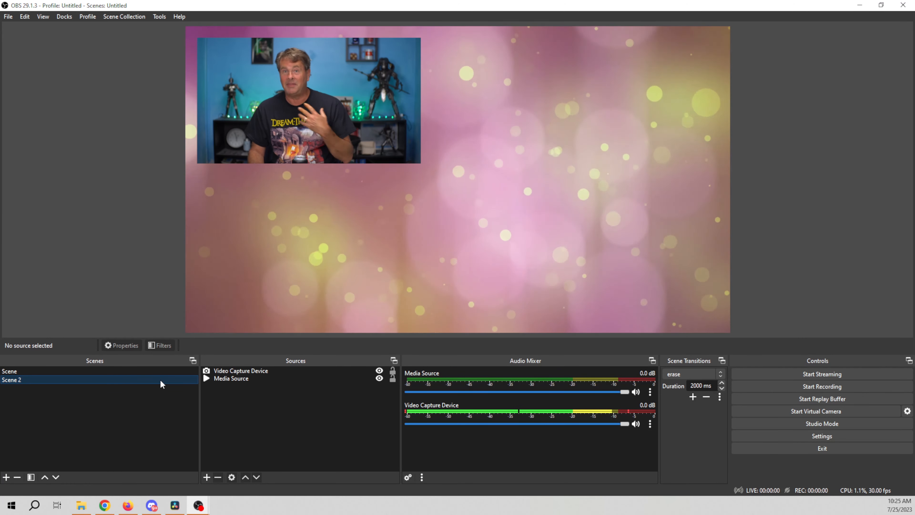
pyautogui.click(151, 374)
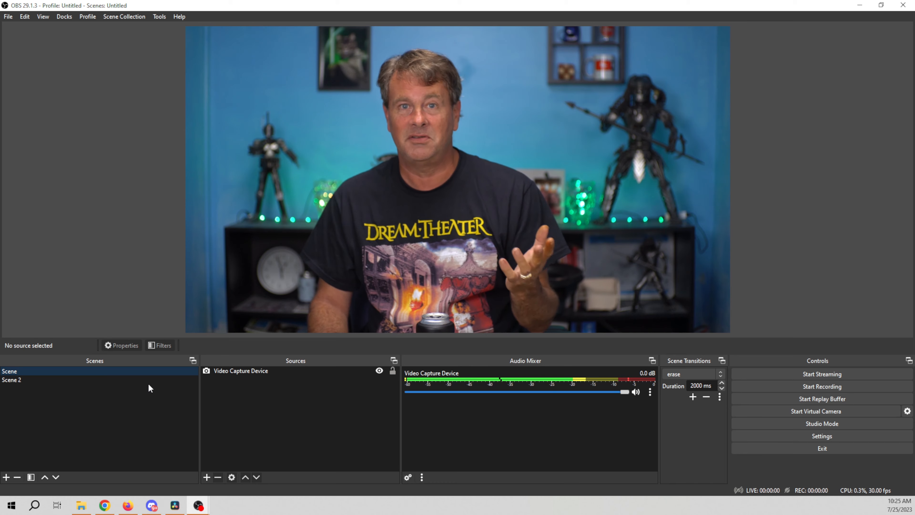
pyautogui.click(149, 382)
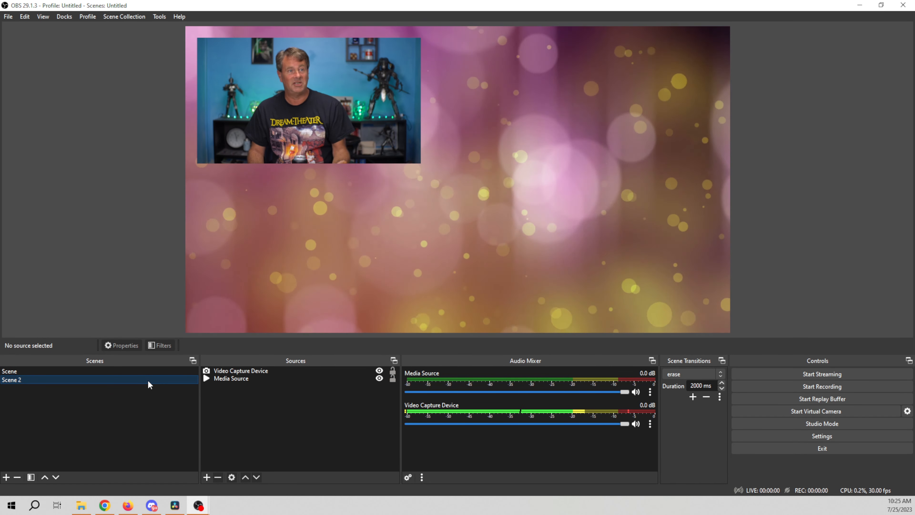
pyautogui.click(139, 374)
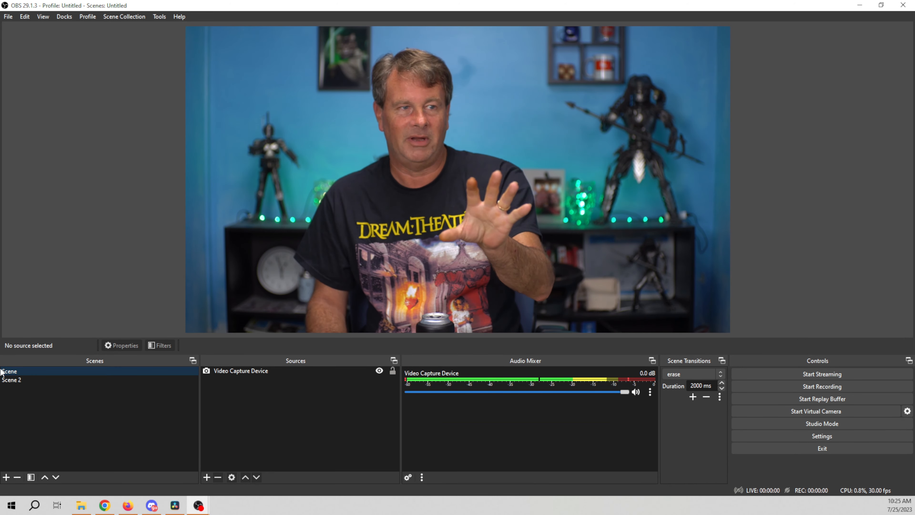
# Look at the transition override options for Scene, and set Scene 2's transition override to clock.
pyautogui.rightClick(70, 376)
pyautogui.click(205, 375)
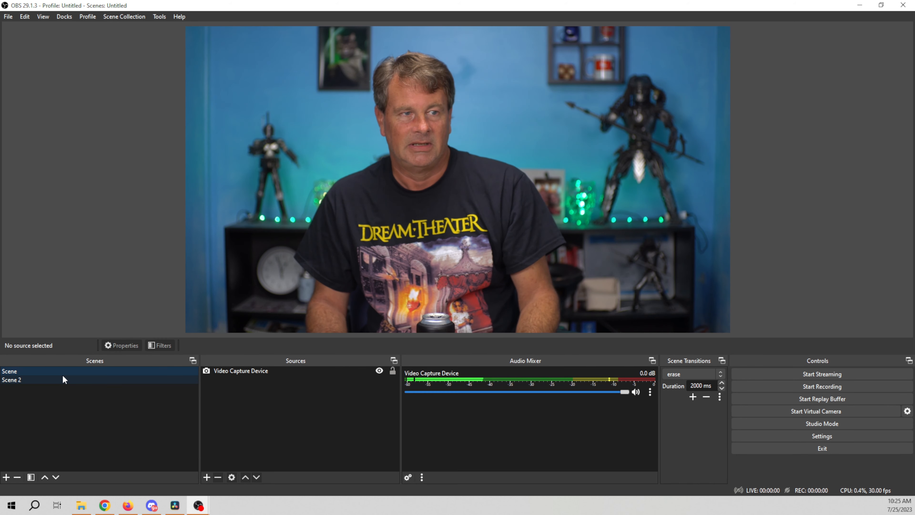
pyautogui.rightClick(63, 377)
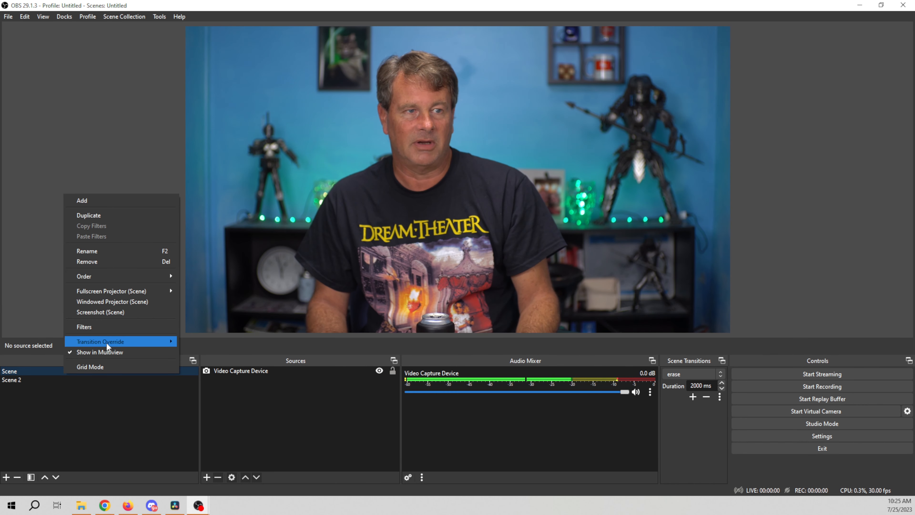
pyautogui.moveTo(106, 346)
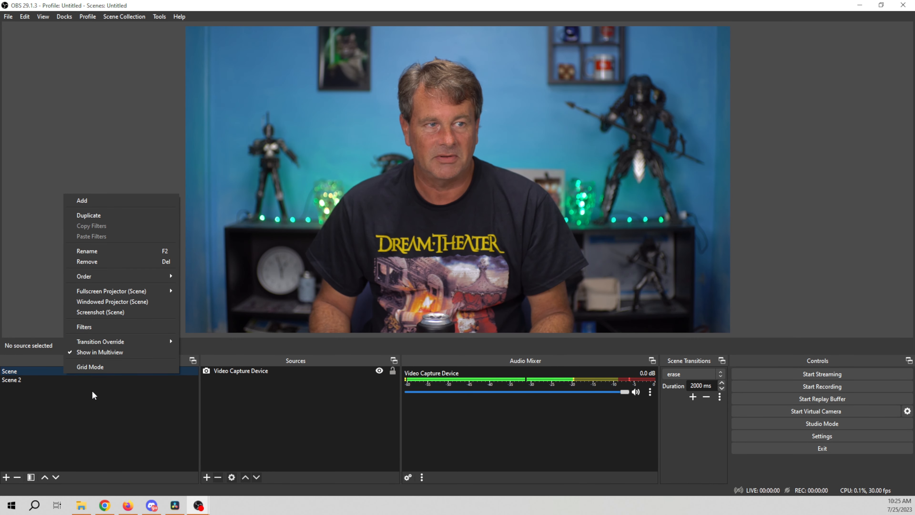
pyautogui.click(13, 381)
pyautogui.rightClick(144, 380)
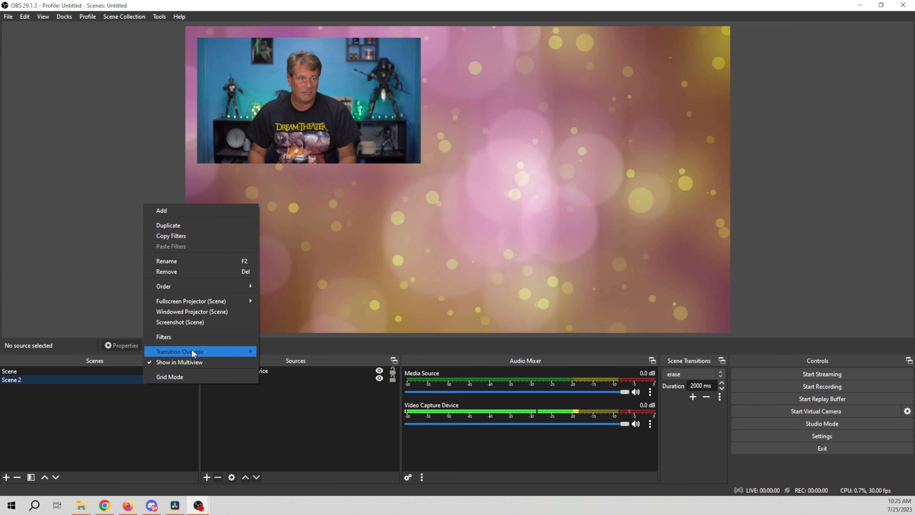
pyautogui.moveTo(191, 349)
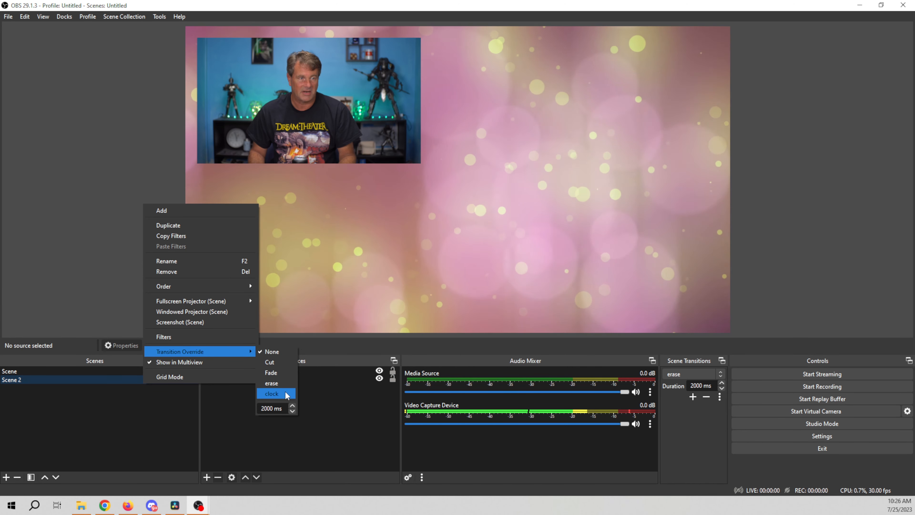
pyautogui.click(275, 394)
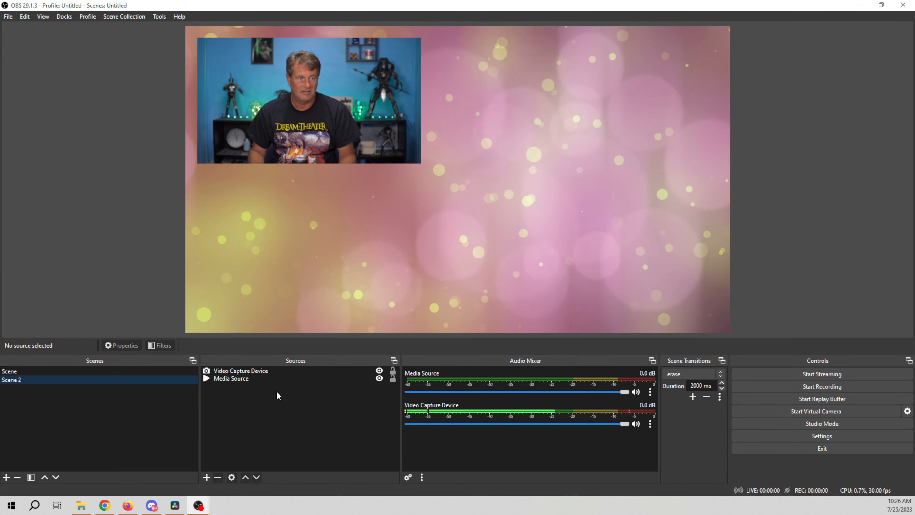
# Check Scene 2's transition override settings and compare the transitions by switching to Scene and back to Scene 2.
pyautogui.rightClick(120, 382)
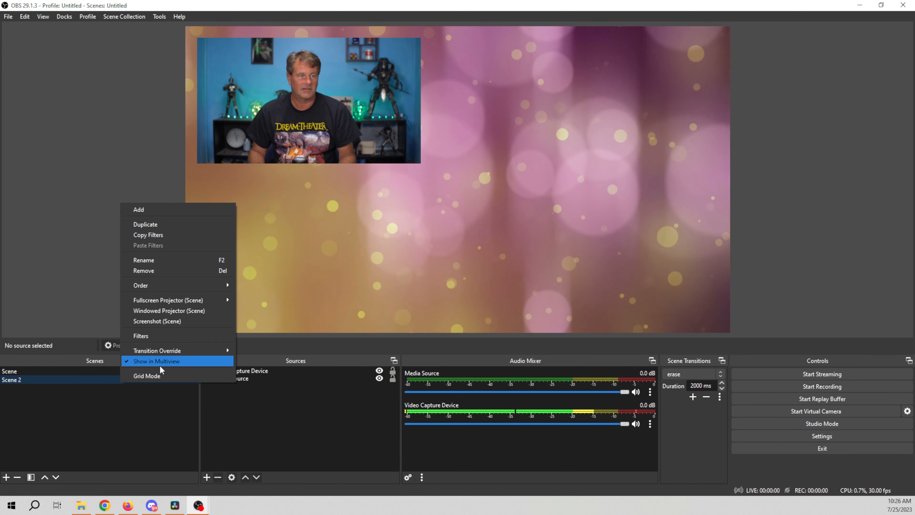
pyautogui.moveTo(174, 353)
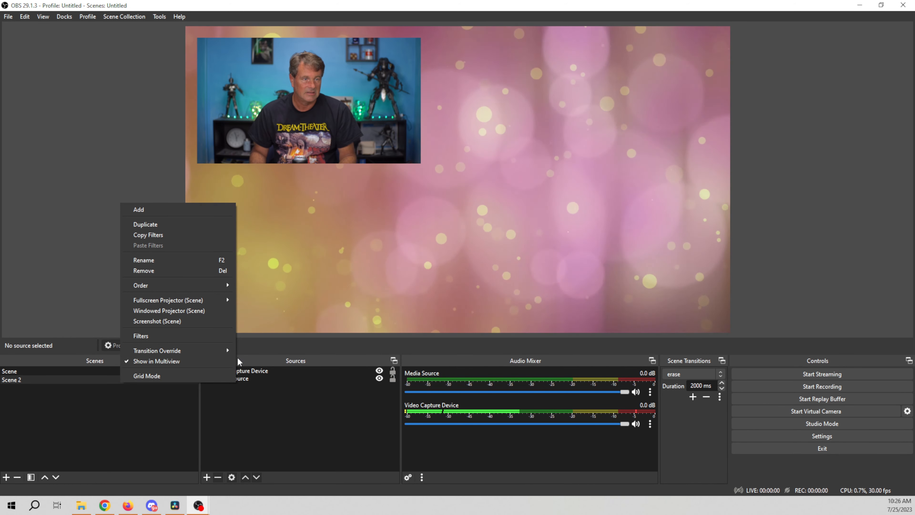
pyautogui.moveTo(227, 354)
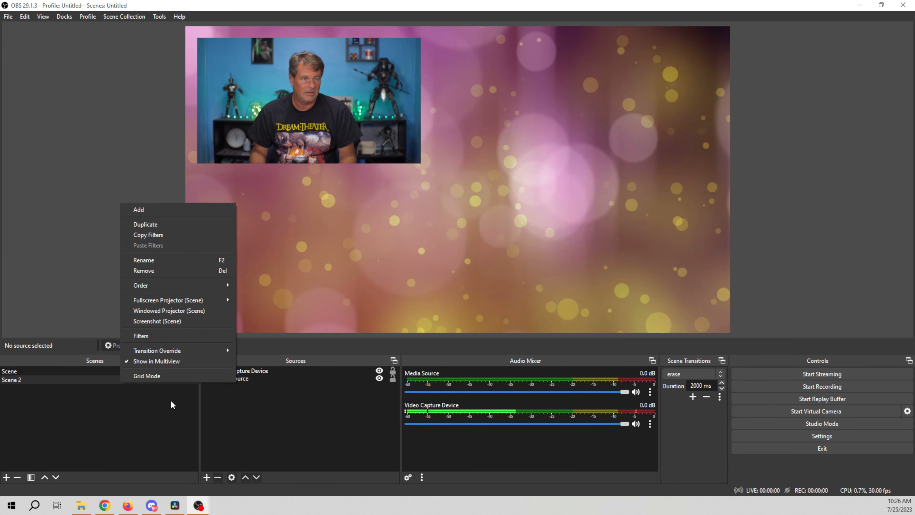
pyautogui.click(155, 395)
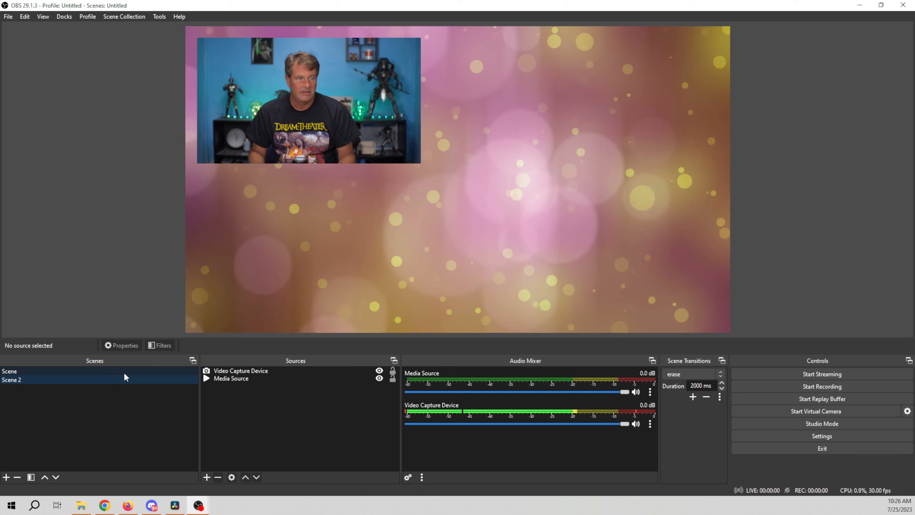
pyautogui.click(123, 372)
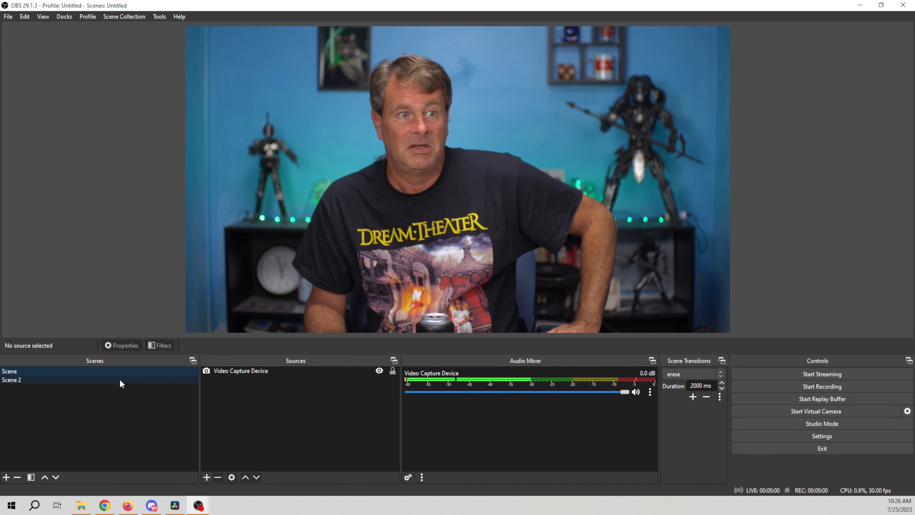
pyautogui.click(119, 379)
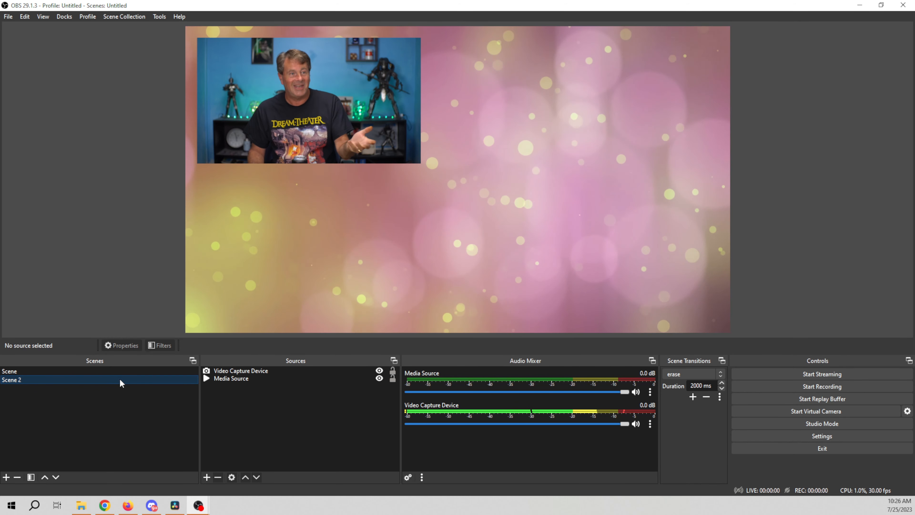
# Create Scene 3 with the existing Video Capture Device, scaled down and placed about 93 px from the canvas's right edge and 69 px from its bottom.
pyautogui.click(4, 478)
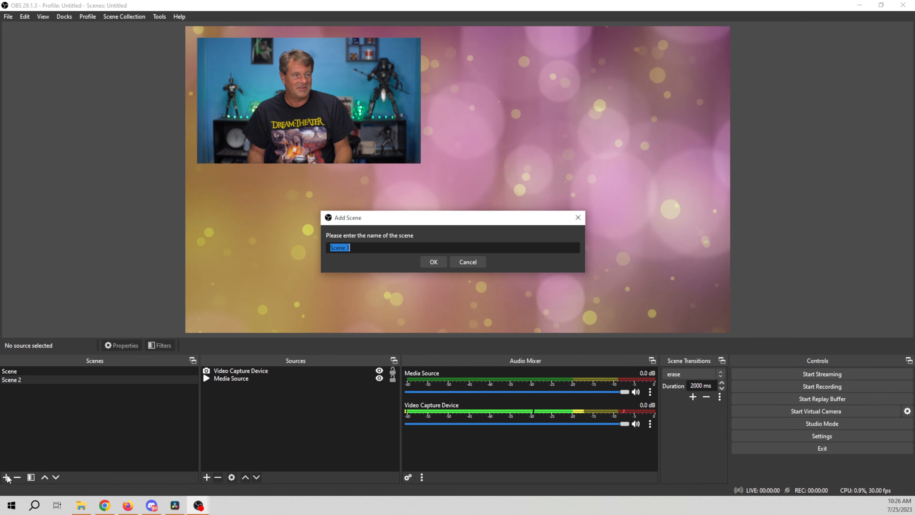
pyautogui.click(434, 262)
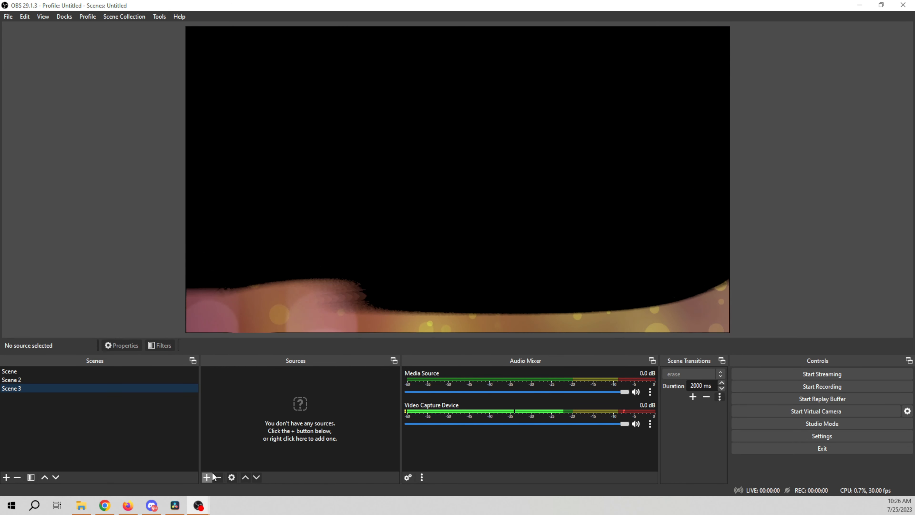
pyautogui.click(212, 474)
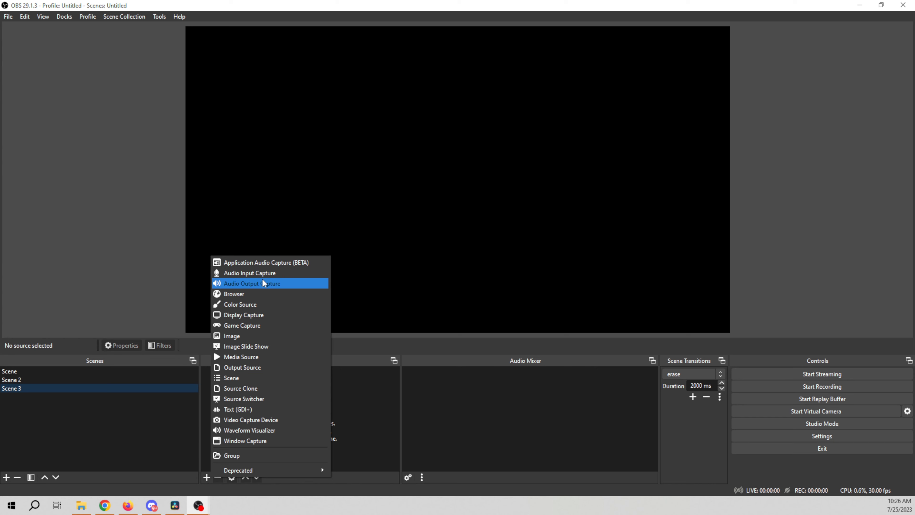
pyautogui.click(258, 420)
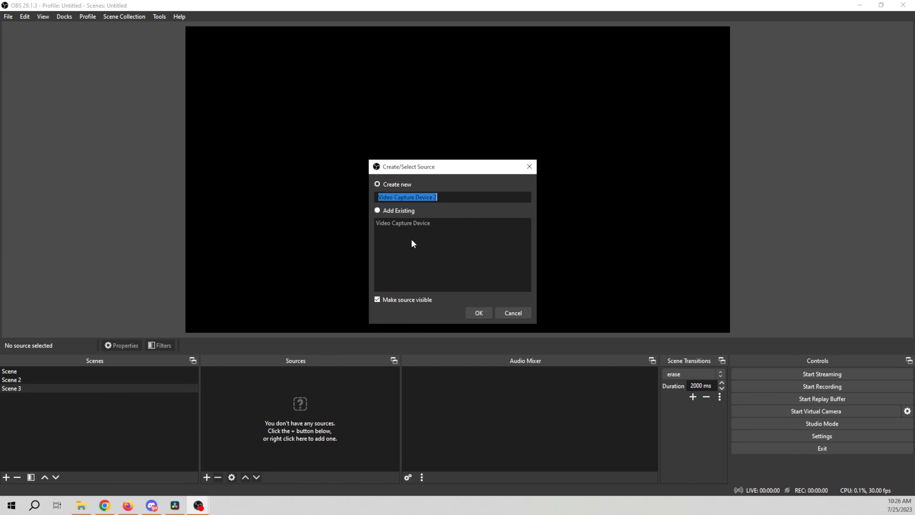
pyautogui.click(392, 209)
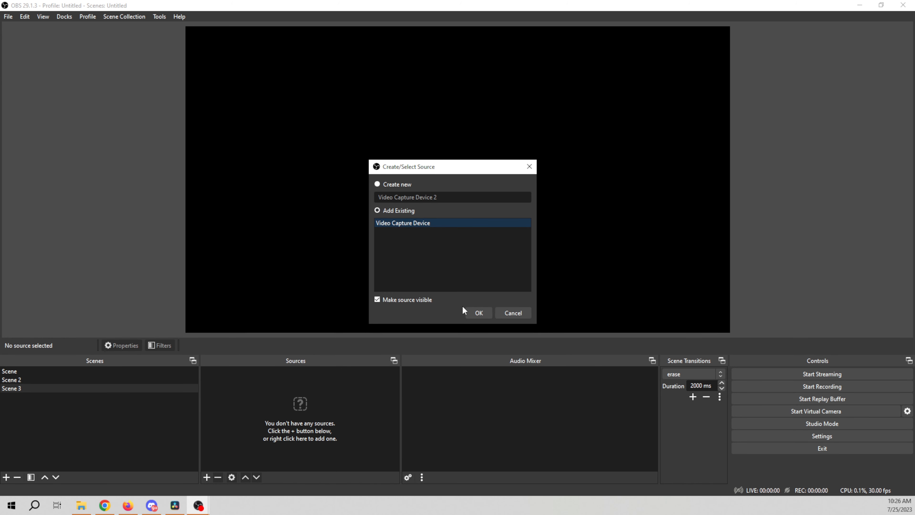
pyautogui.click(467, 313)
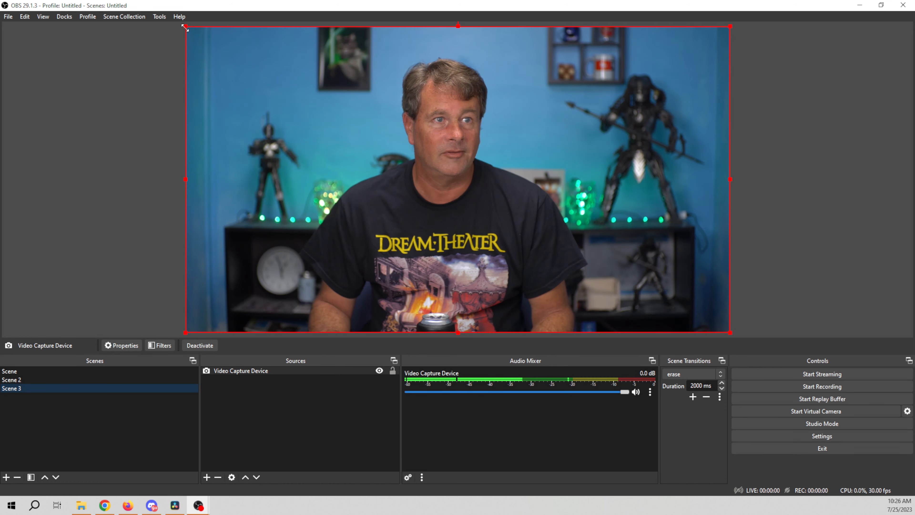
pyautogui.moveTo(186, 26); pyautogui.dragTo(575, 221)
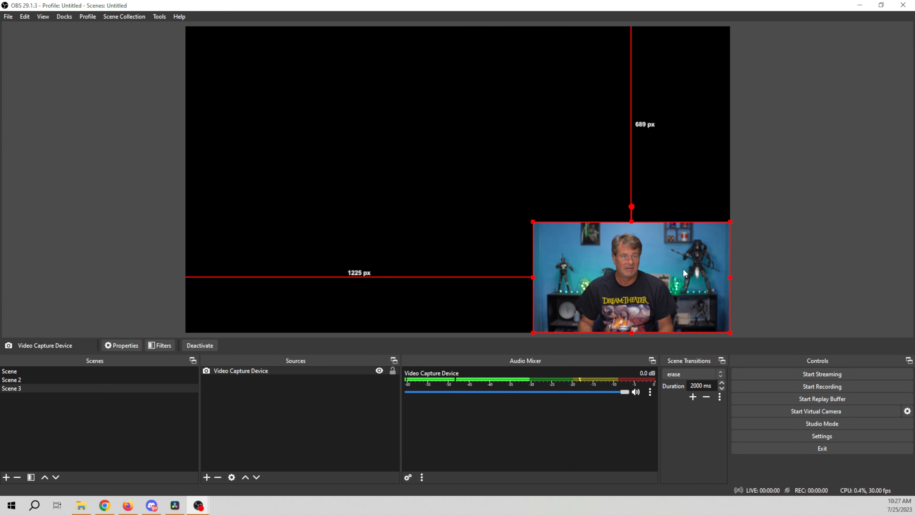
pyautogui.moveTo(684, 272); pyautogui.dragTo(574, 274)
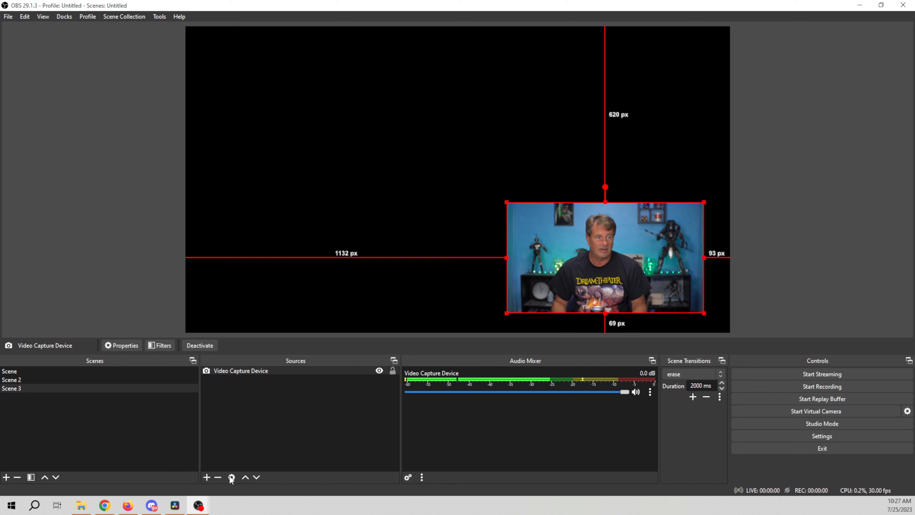
# Add the existing Media Source to Scene 3 and place it beneath the Video Capture Device in the source order.
pyautogui.click(206, 477)
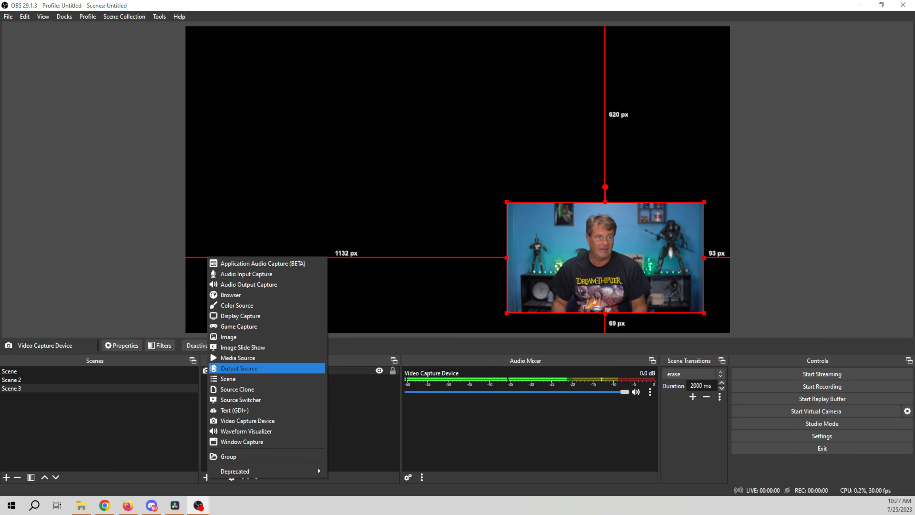
pyautogui.click(236, 347)
pyautogui.click(377, 210)
pyautogui.click(384, 224)
pyautogui.click(479, 313)
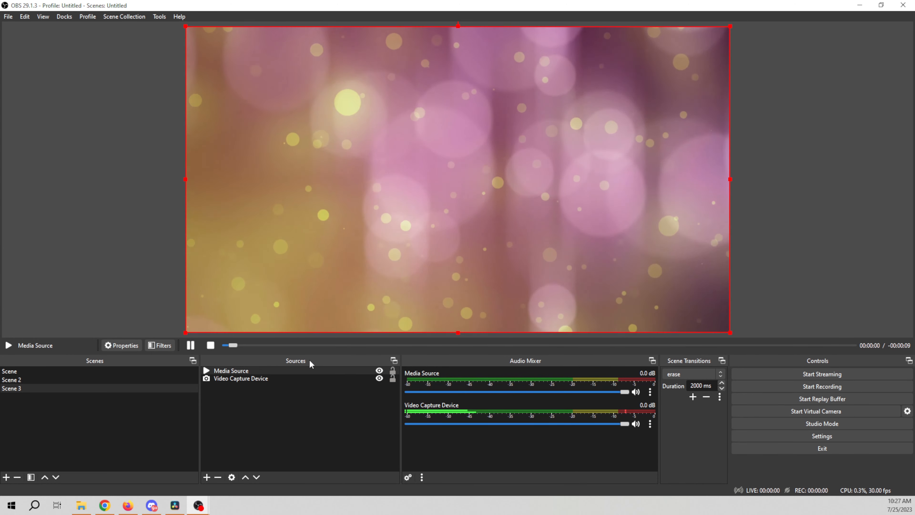
pyautogui.moveTo(292, 373); pyautogui.dragTo(300, 409)
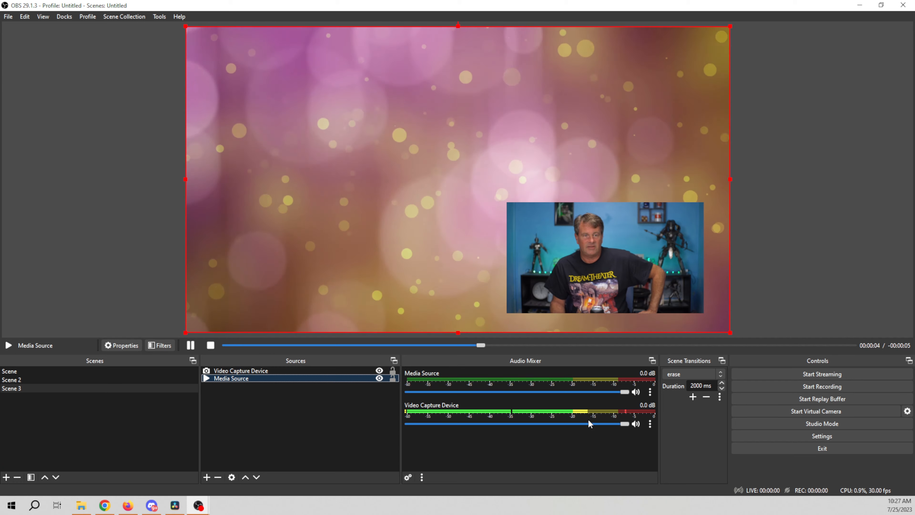
# Add a Luma Wipe transition using the Parallel Zigzag Vertical image and a 1000 ms duration, and switch to Scene 2 and back to Scene 3.
pyautogui.click(721, 374)
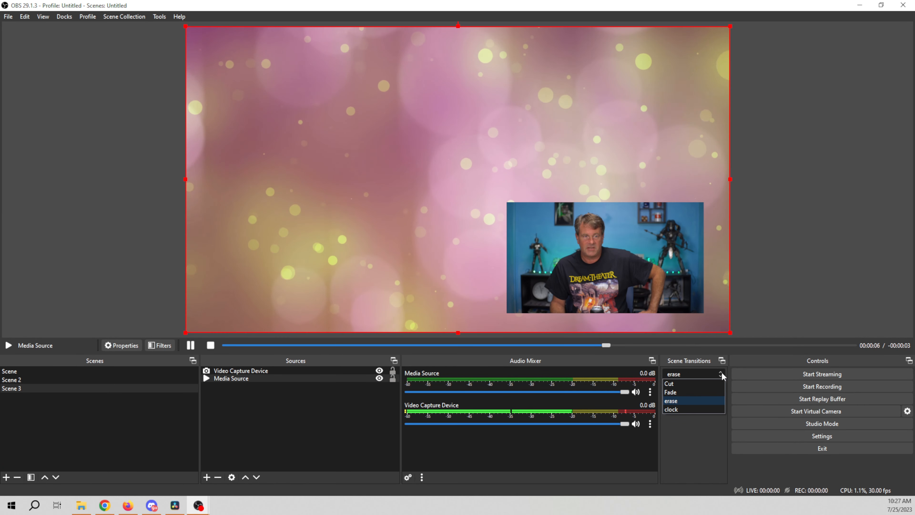
pyautogui.click(685, 434)
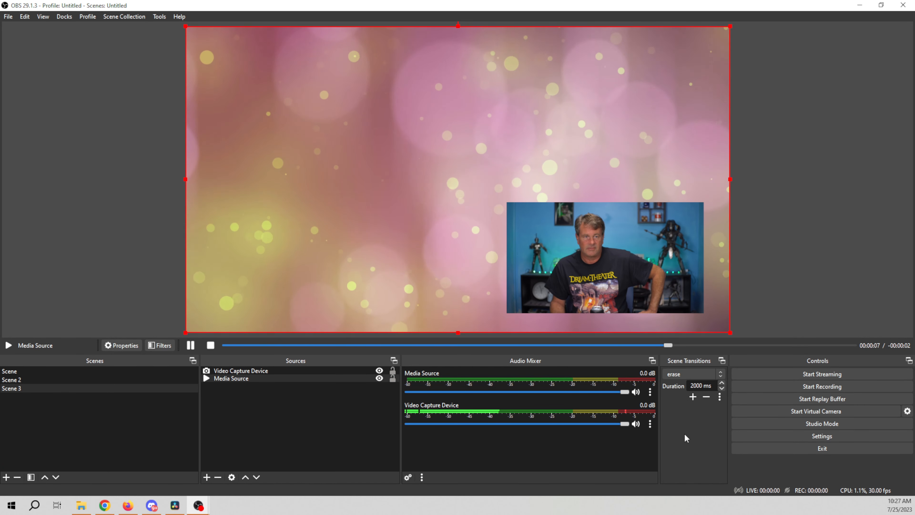
pyautogui.click(692, 398)
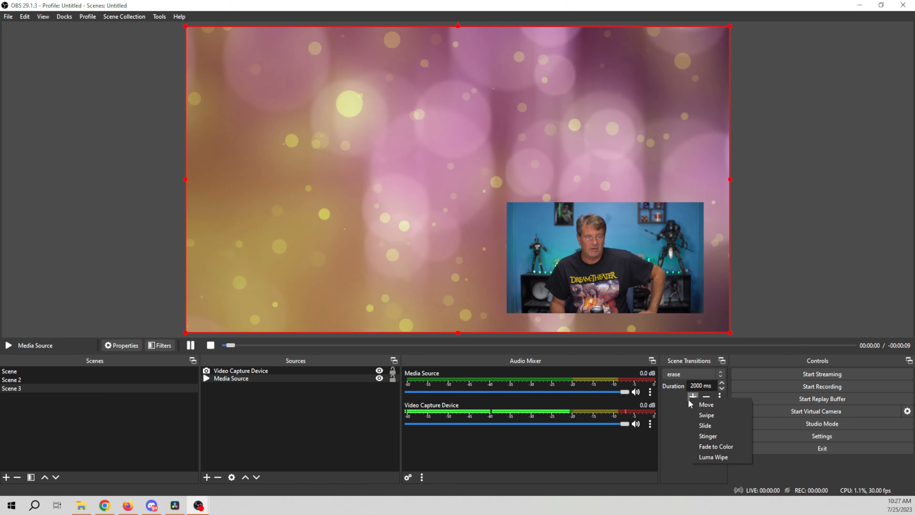
pyautogui.click(713, 456)
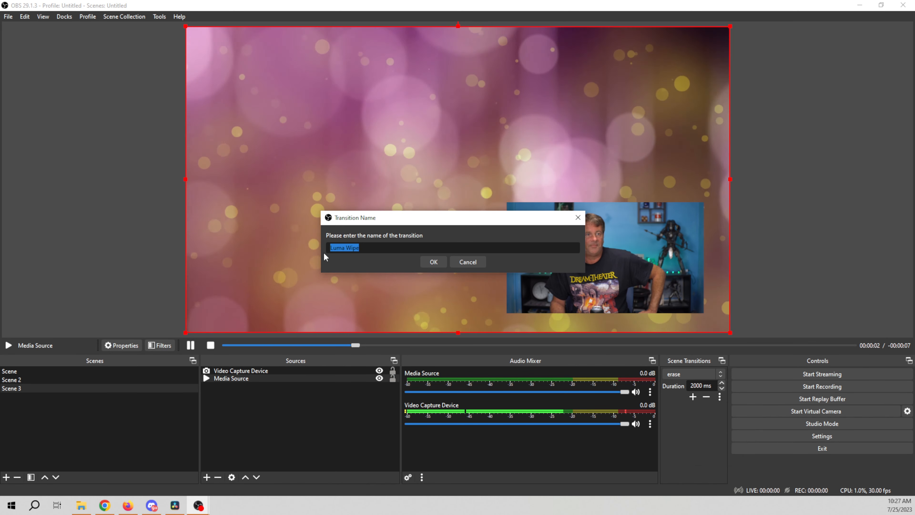
pyautogui.press('Return')
pyautogui.click(345, 293)
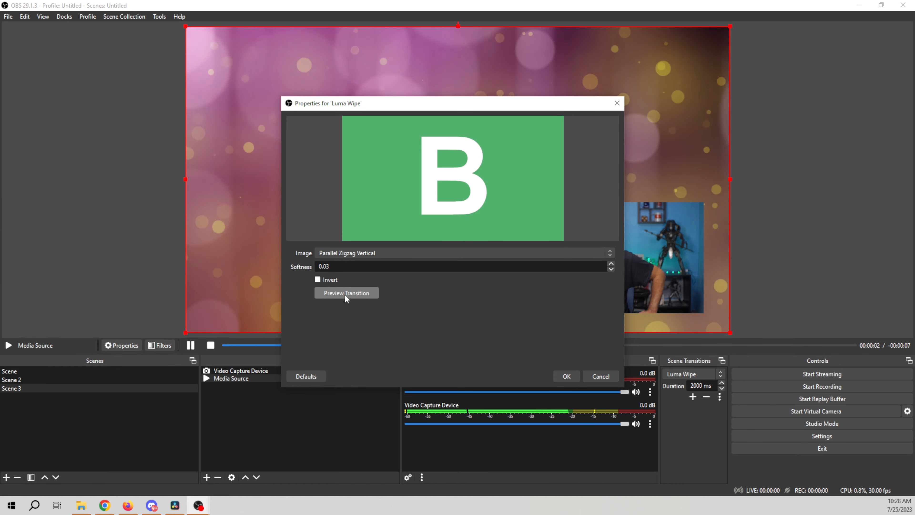
pyautogui.click(565, 376)
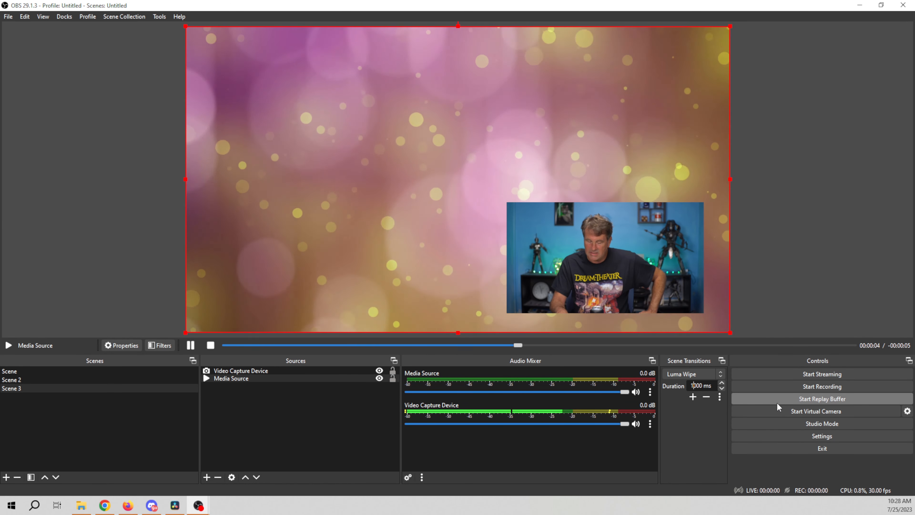
pyautogui.click(38, 380)
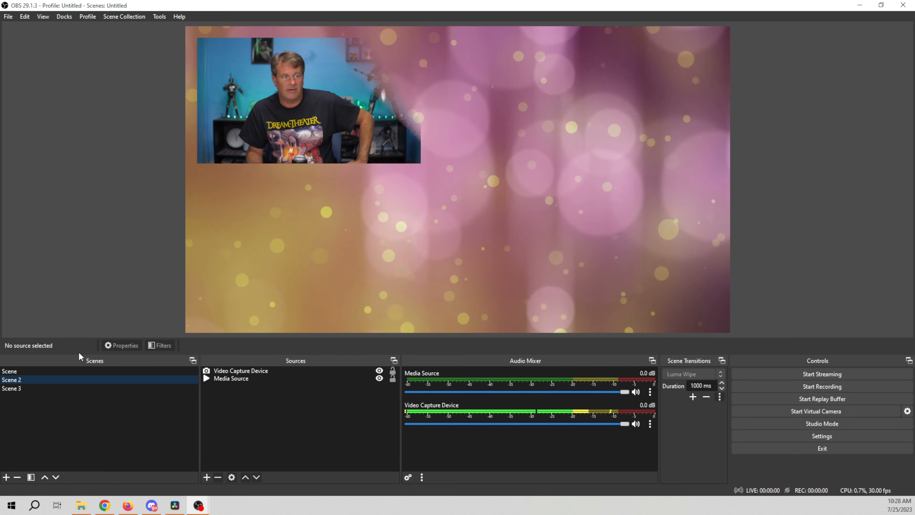
pyautogui.click(18, 389)
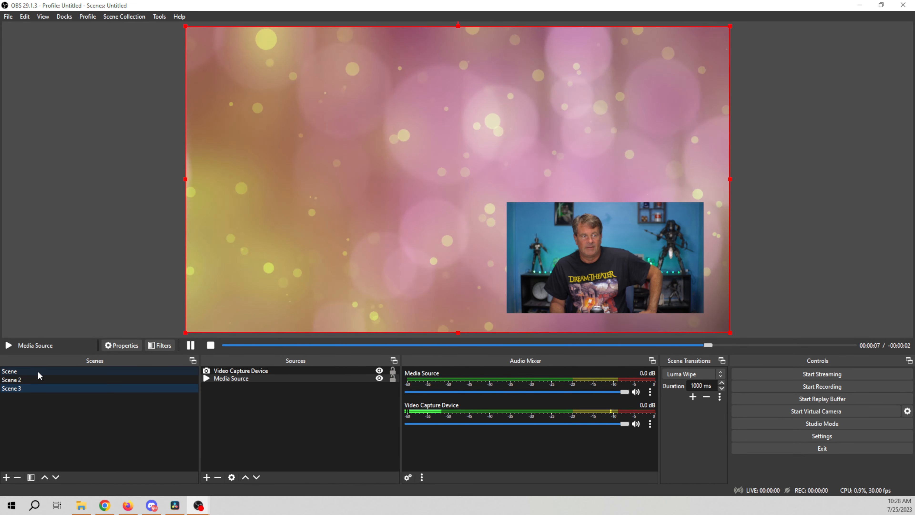
# Set Scene 3's transition override to Luma Wipe with a duration of 1000 ms.
pyautogui.rightClick(57, 388)
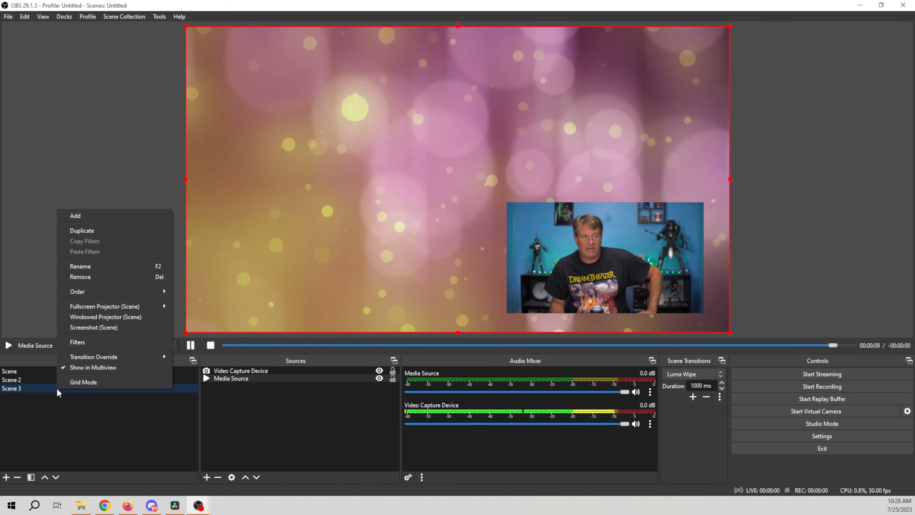
pyautogui.moveTo(107, 360)
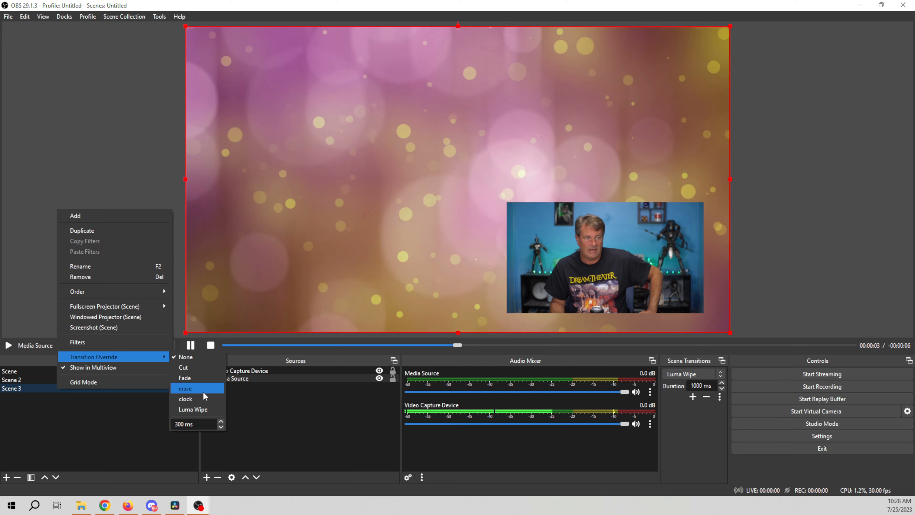
pyautogui.click(200, 409)
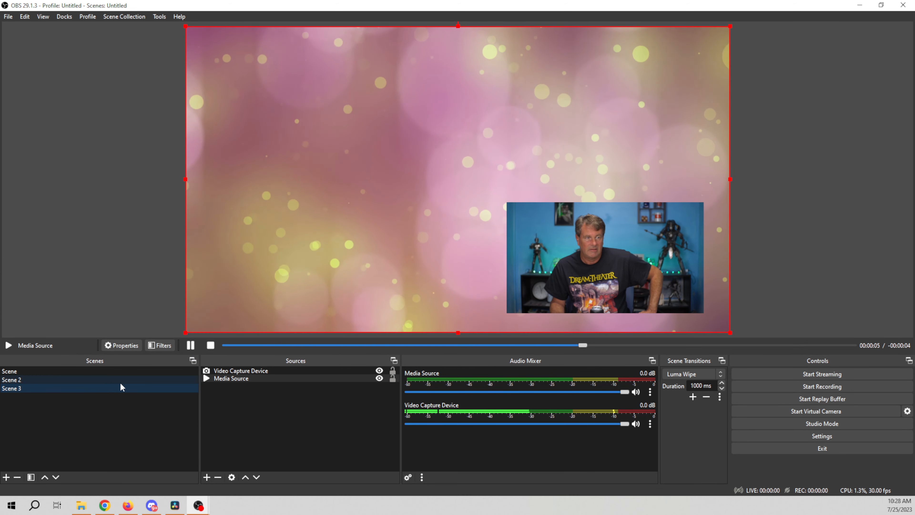
pyautogui.rightClick(66, 388)
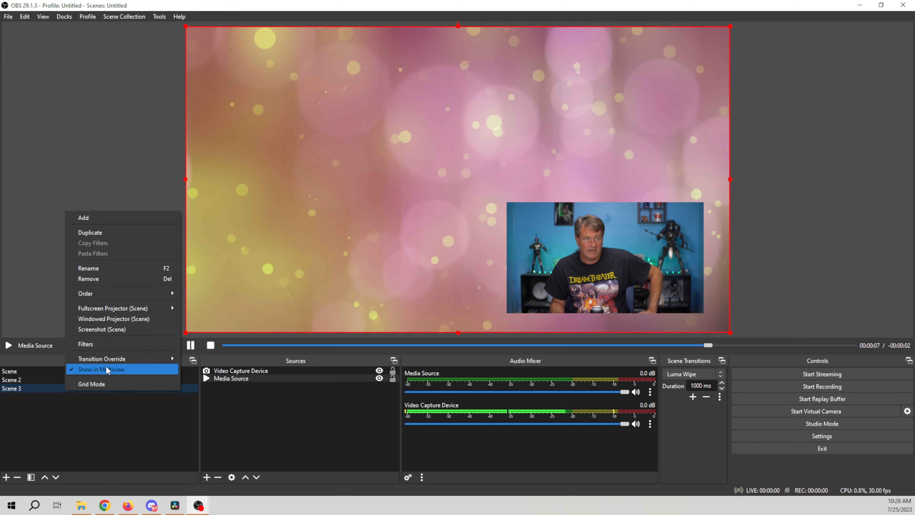
pyautogui.moveTo(117, 360)
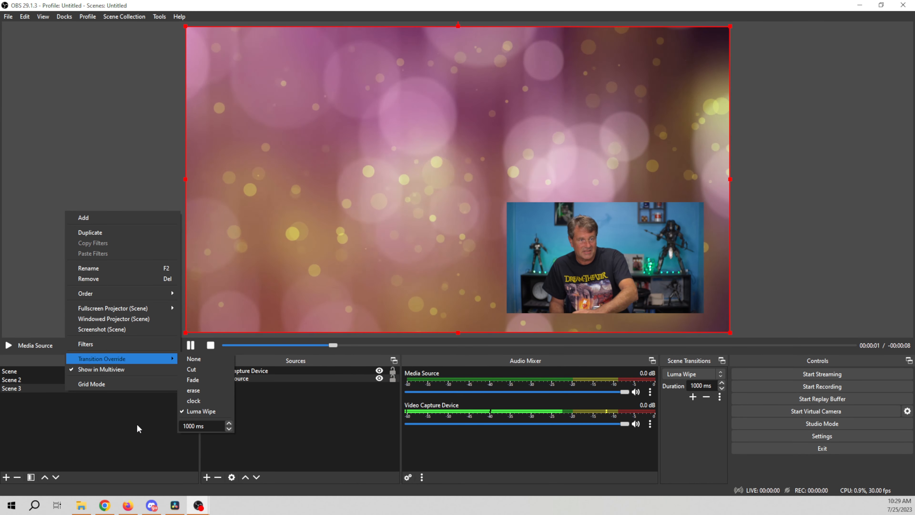
pyautogui.click(132, 423)
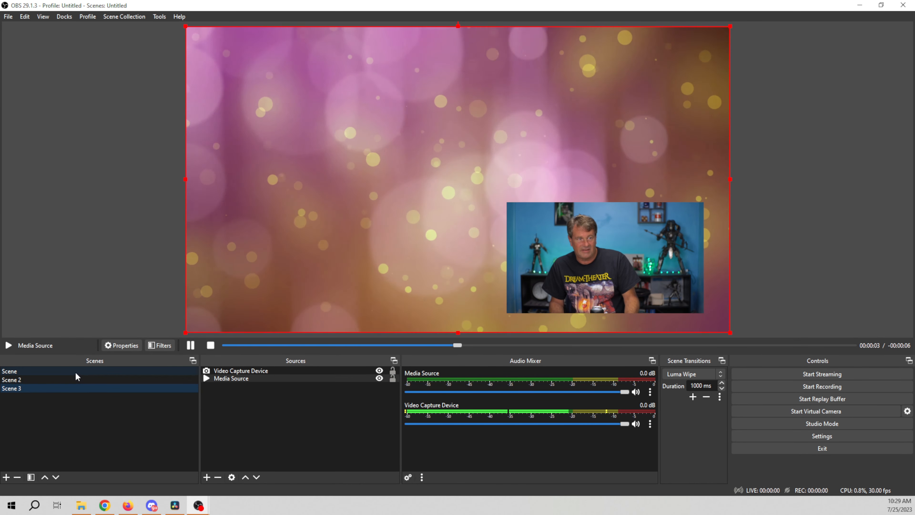
# Test Scene 3's transition override by switching to Scene, to Scene 3 and back to Scene.
pyautogui.click(75, 371)
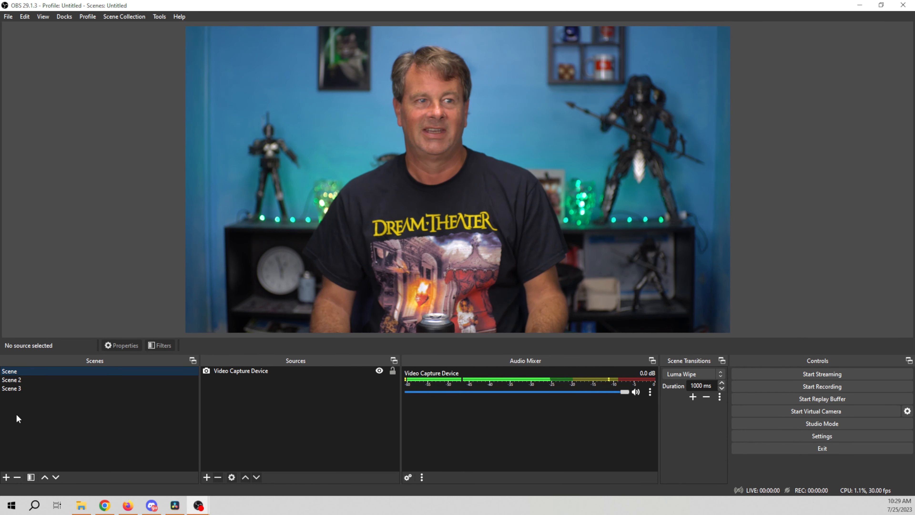
pyautogui.click(14, 392)
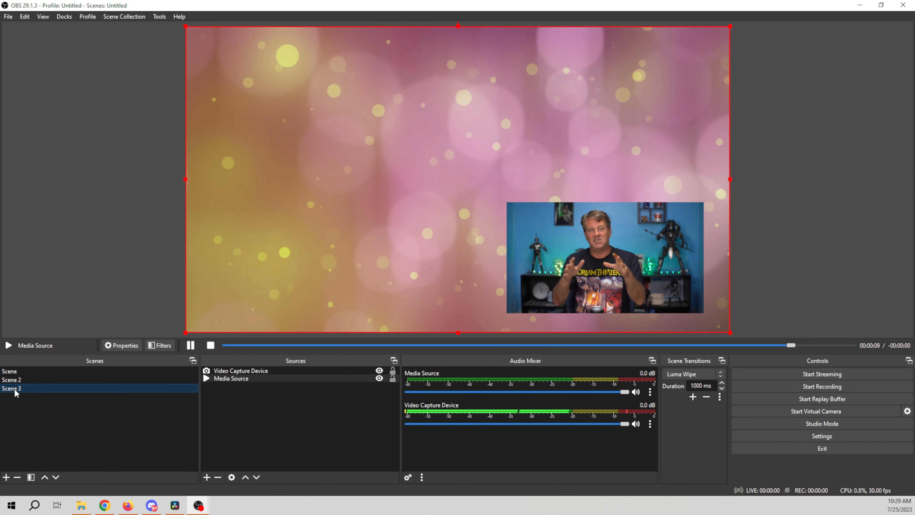
pyautogui.click(102, 373)
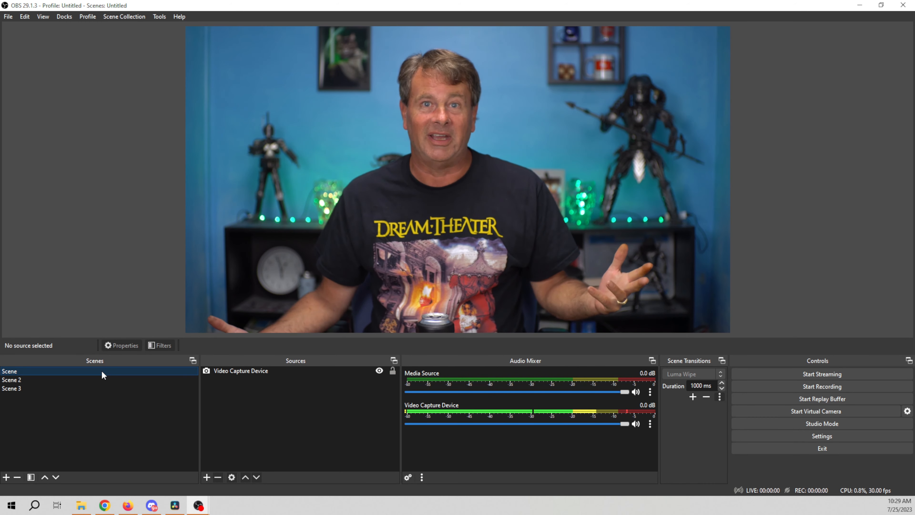